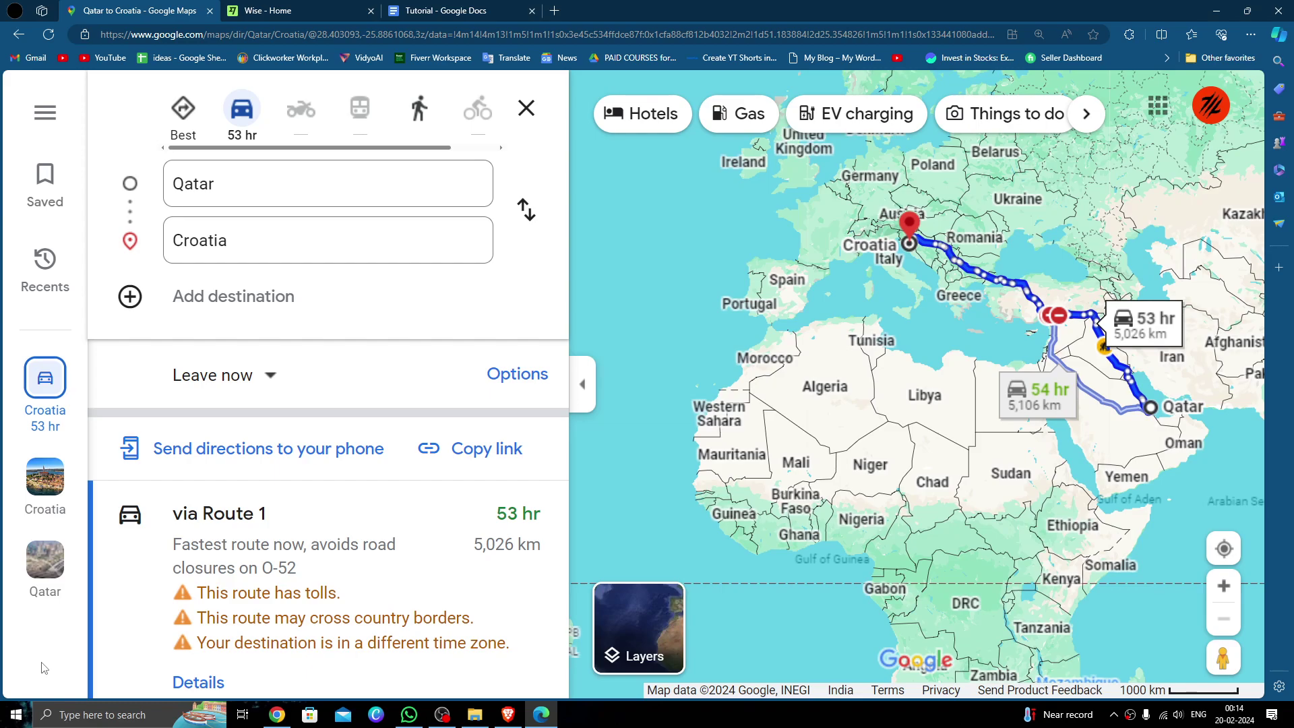
# - Go to the Wise home page and bring up the send-money options under Total balance
pyautogui.click(252, 11)
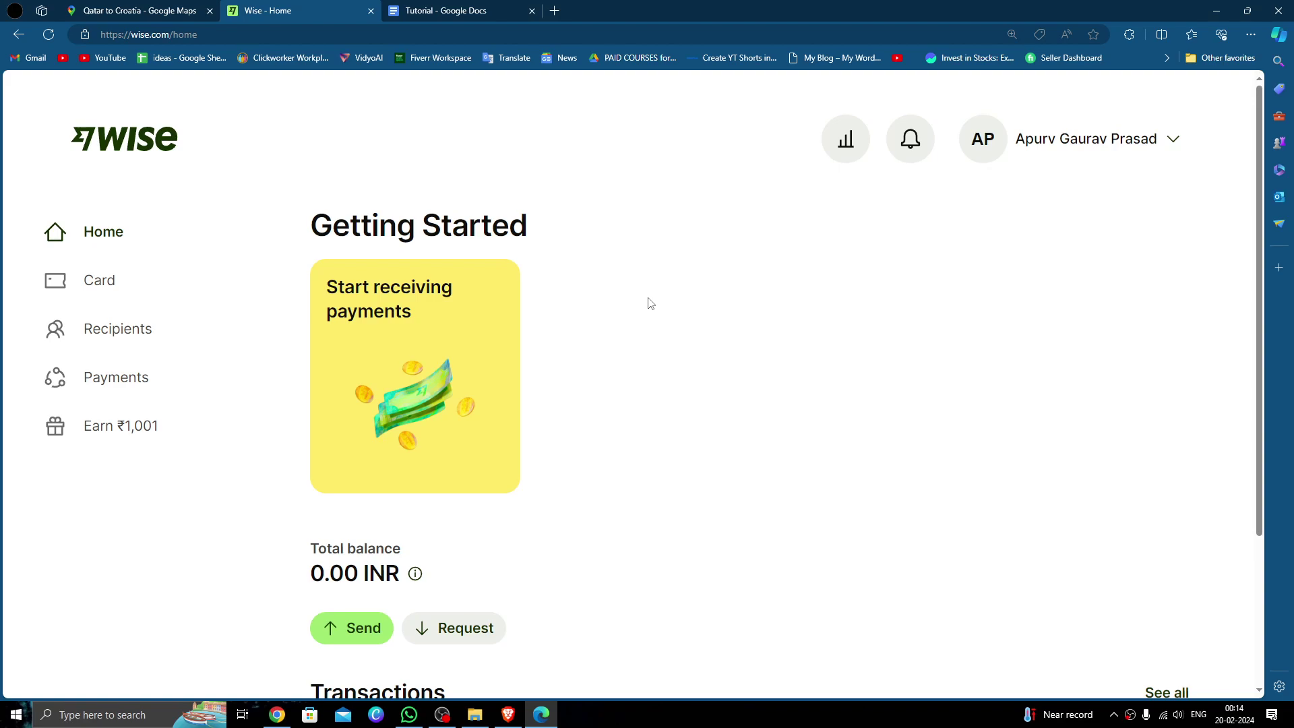
pyautogui.scroll(-1, 650, 303)
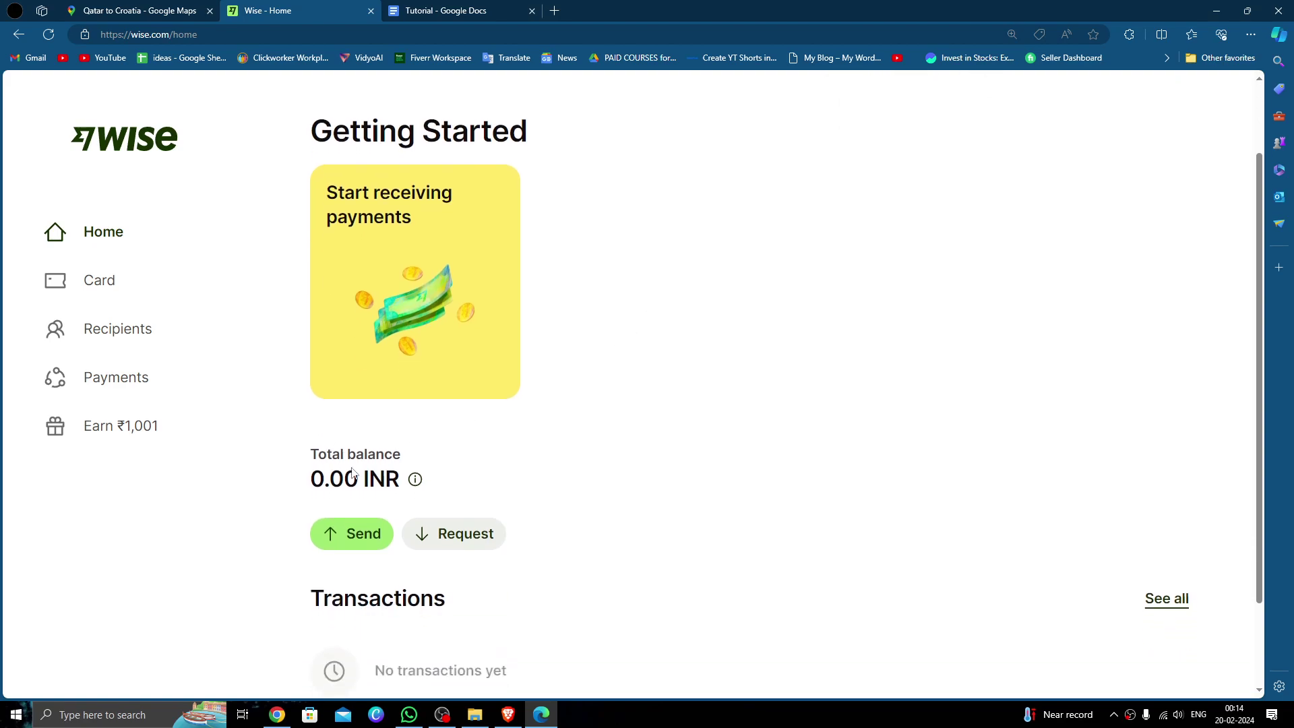
pyautogui.click(351, 529)
pyautogui.scroll(-1, 581, 450)
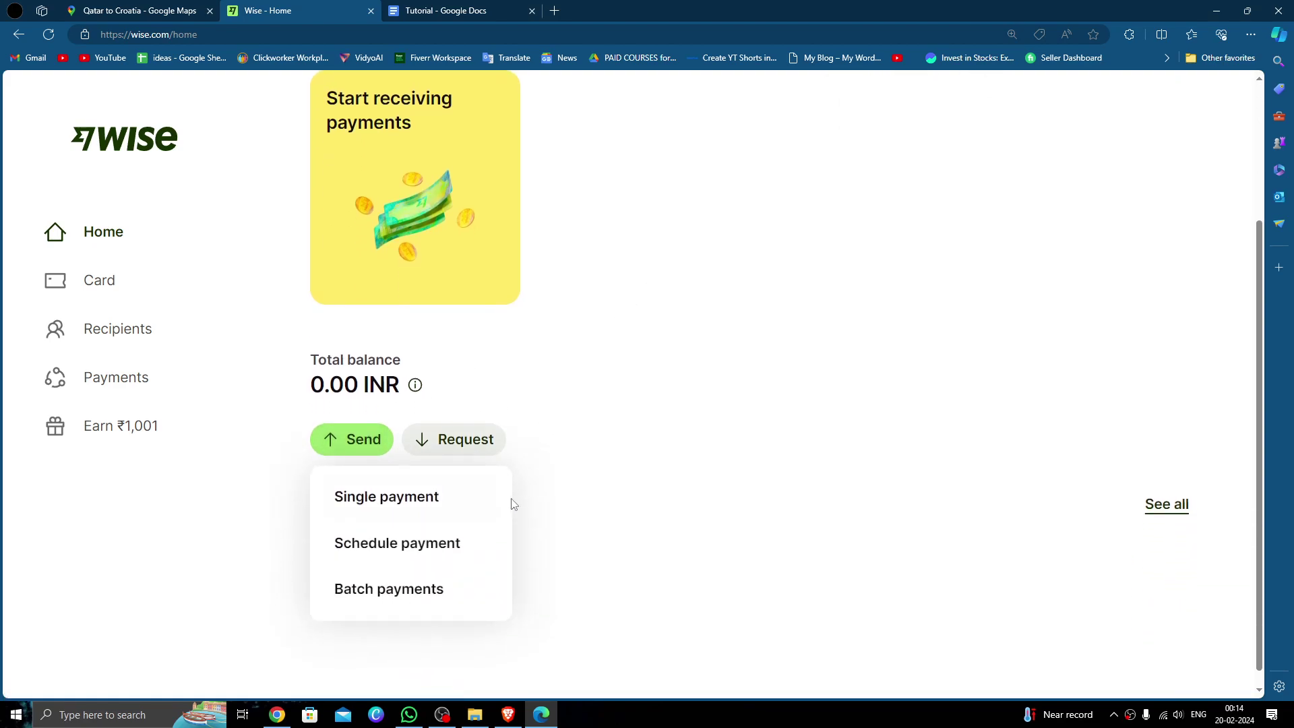
# - Start a single payment that sends USD, with the recipient receiving EUR
pyautogui.click(425, 494)
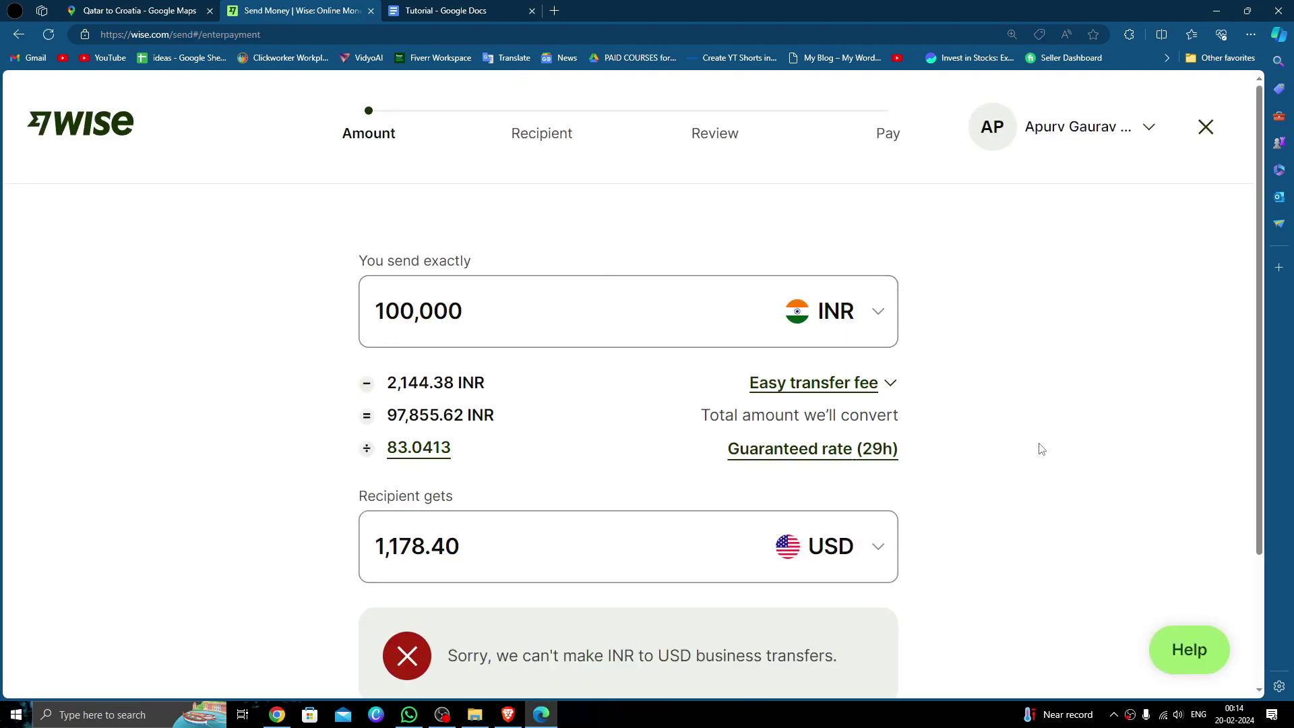
pyautogui.click(839, 312)
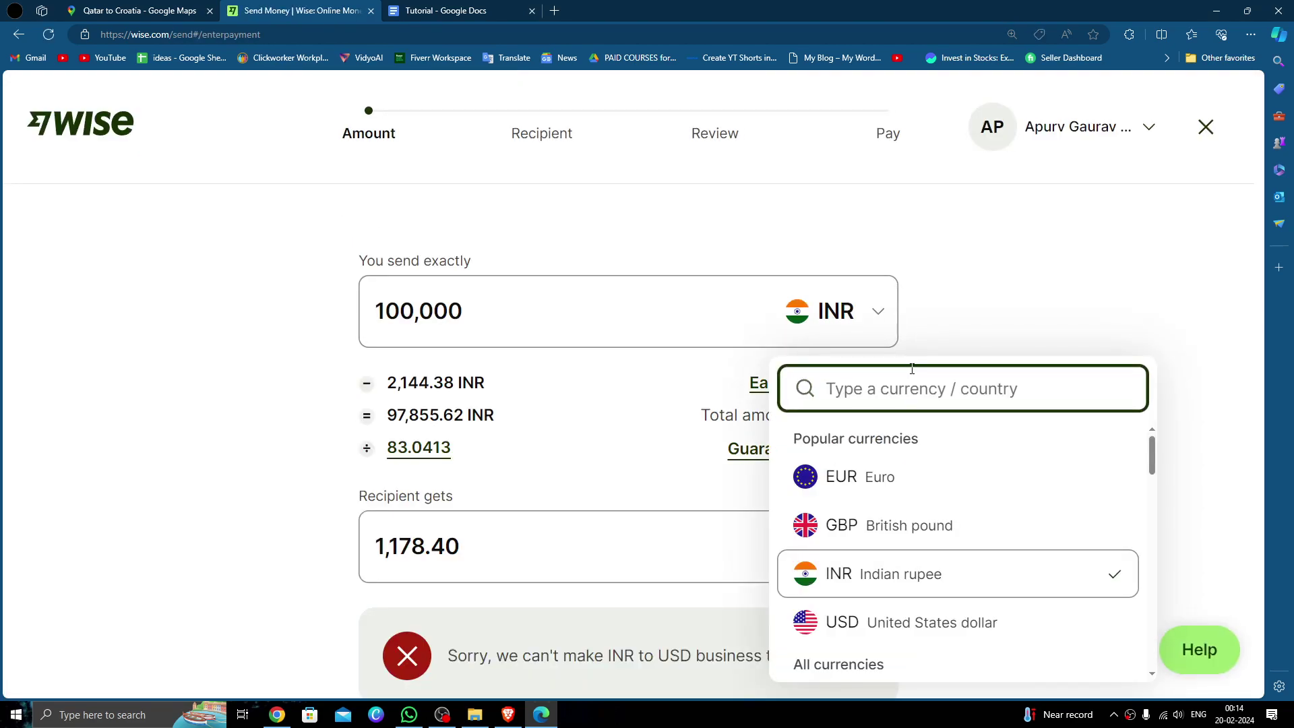
pyautogui.write('usd')
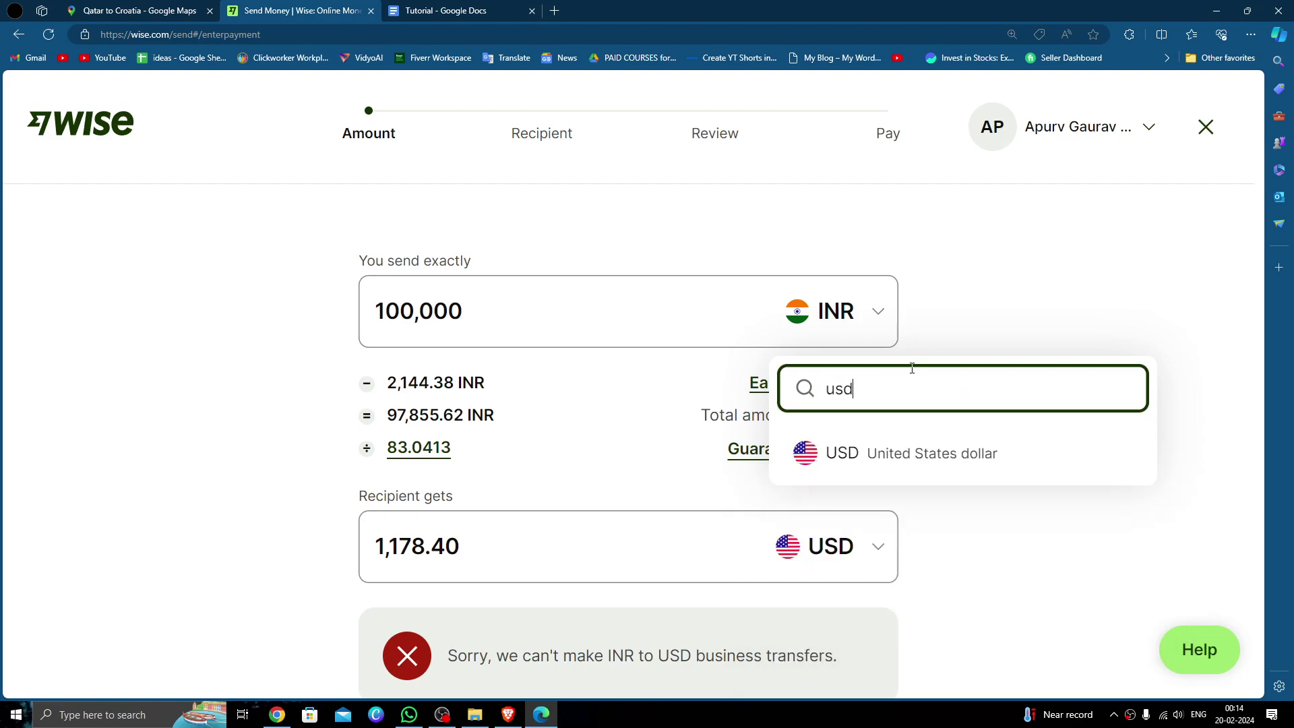
pyautogui.click(975, 458)
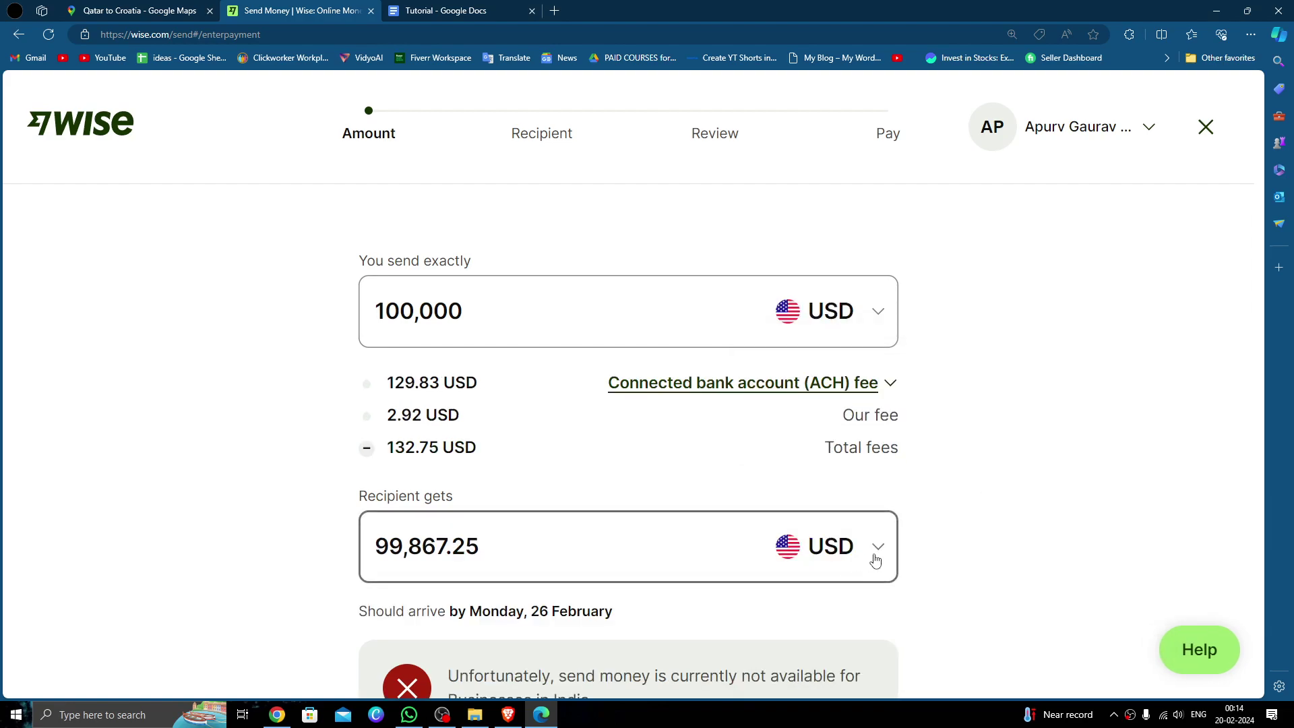
pyautogui.click(876, 551)
pyautogui.write('eur')
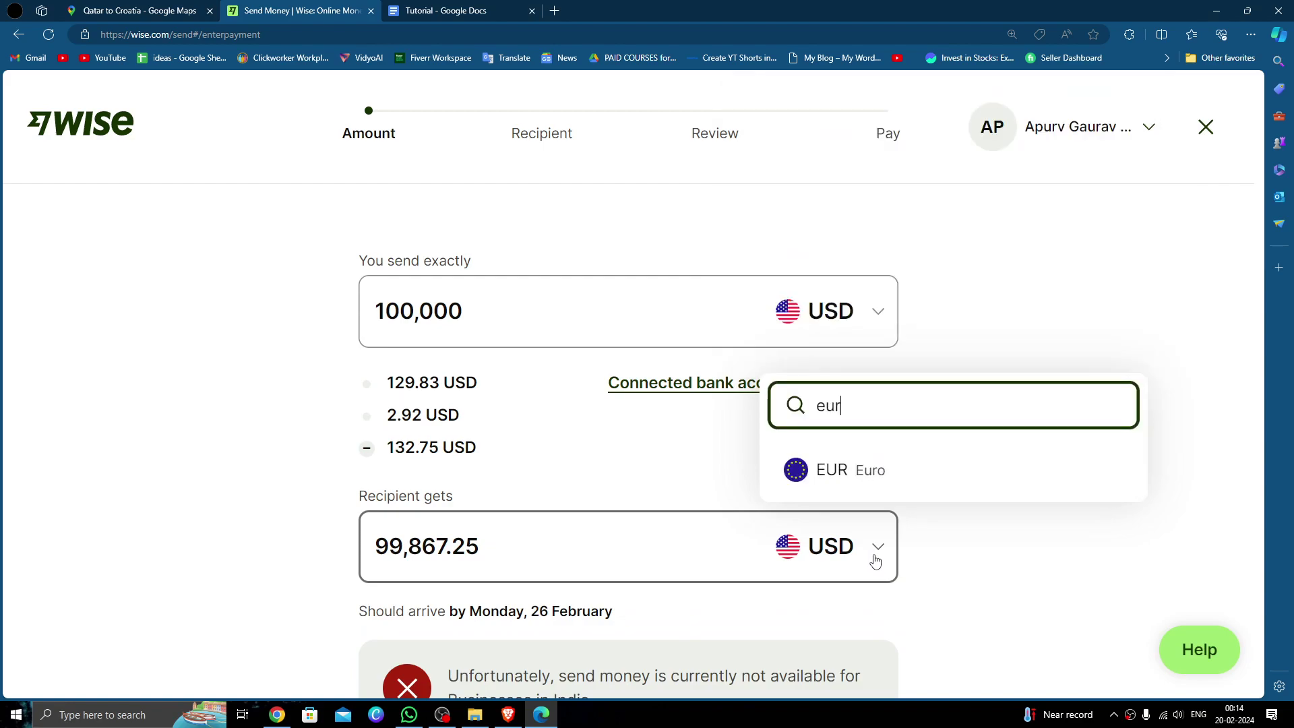
pyautogui.press('Return')
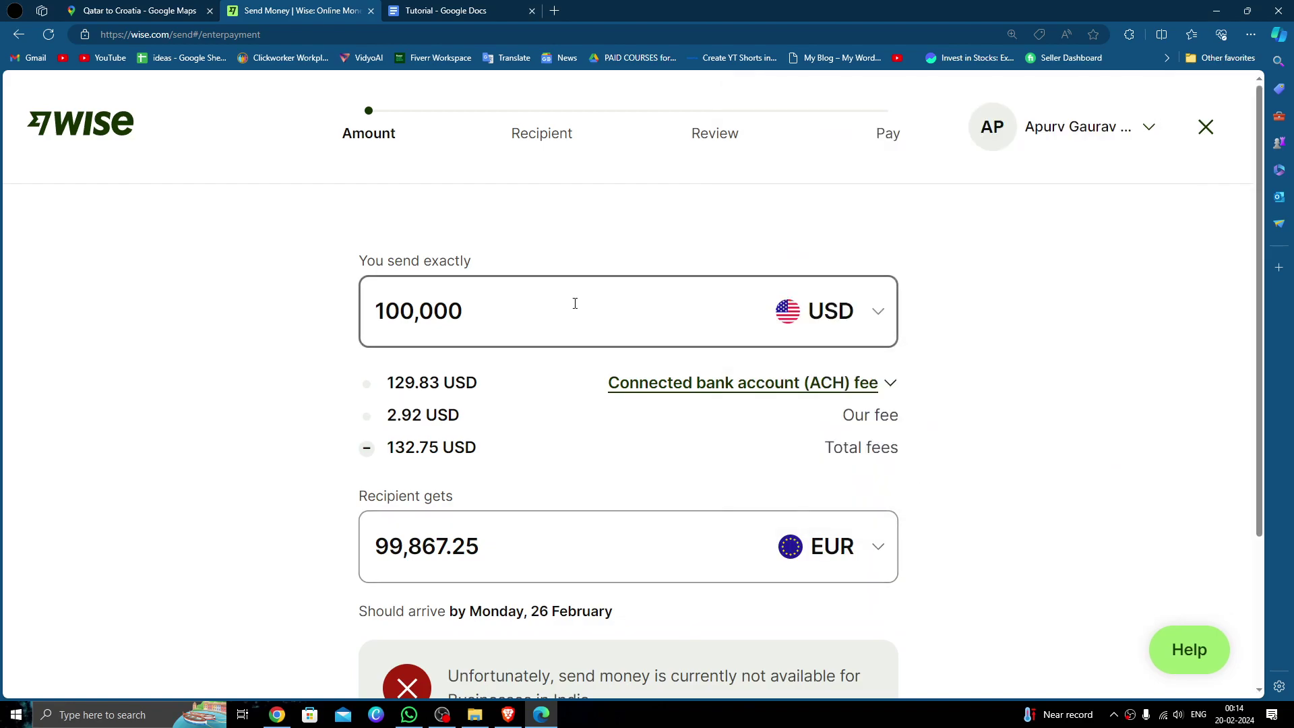
# - Change the send amount from 100,000 to 50 USD, review payment methods, and compare provider prices
pyautogui.doubleClick(574, 304)
pyautogui.press('BackSpace')
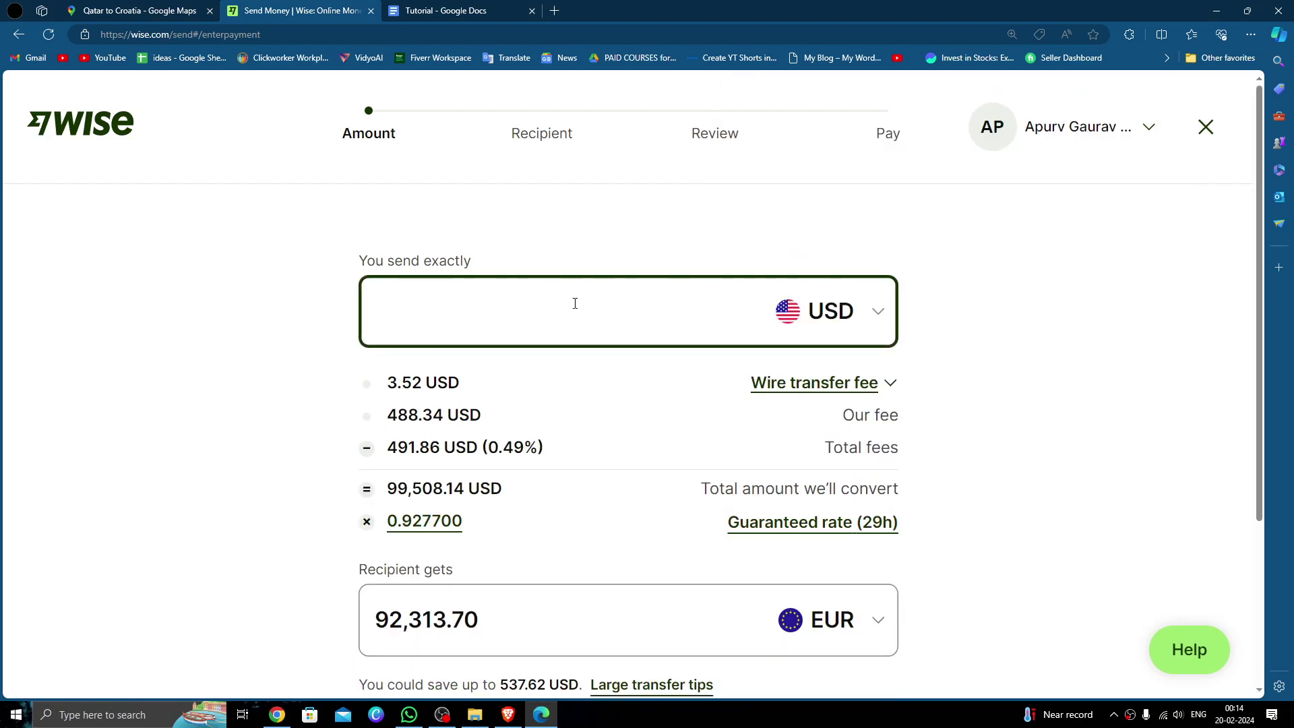
pyautogui.write('5')
pyautogui.write('0')
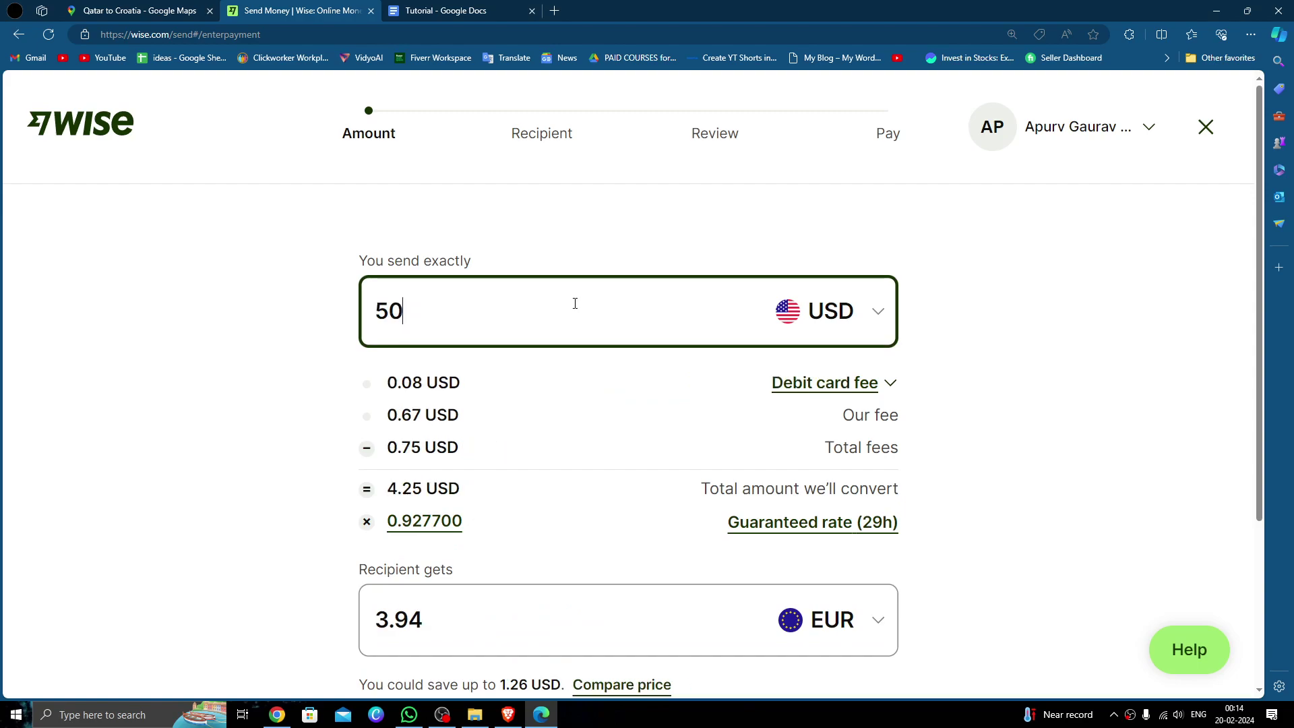
pyautogui.scroll(-1, 574, 404)
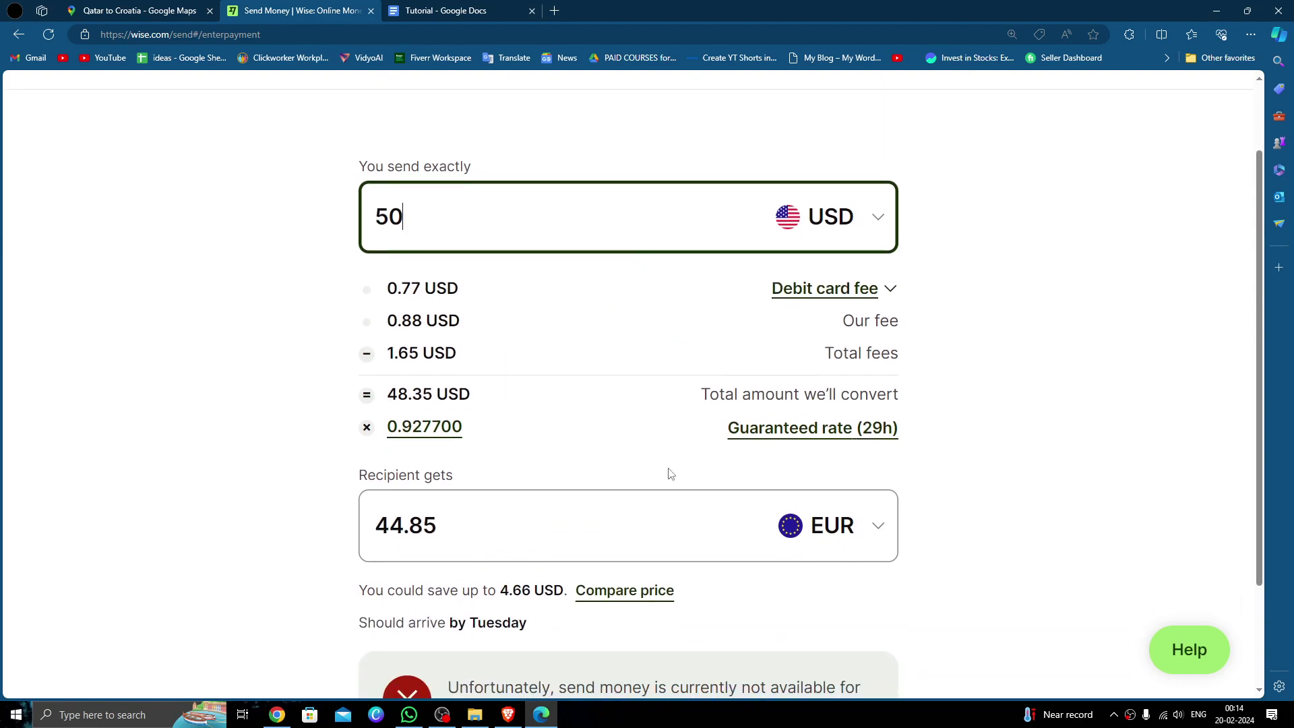
pyautogui.click(875, 294)
pyautogui.scroll(-1, 889, 430)
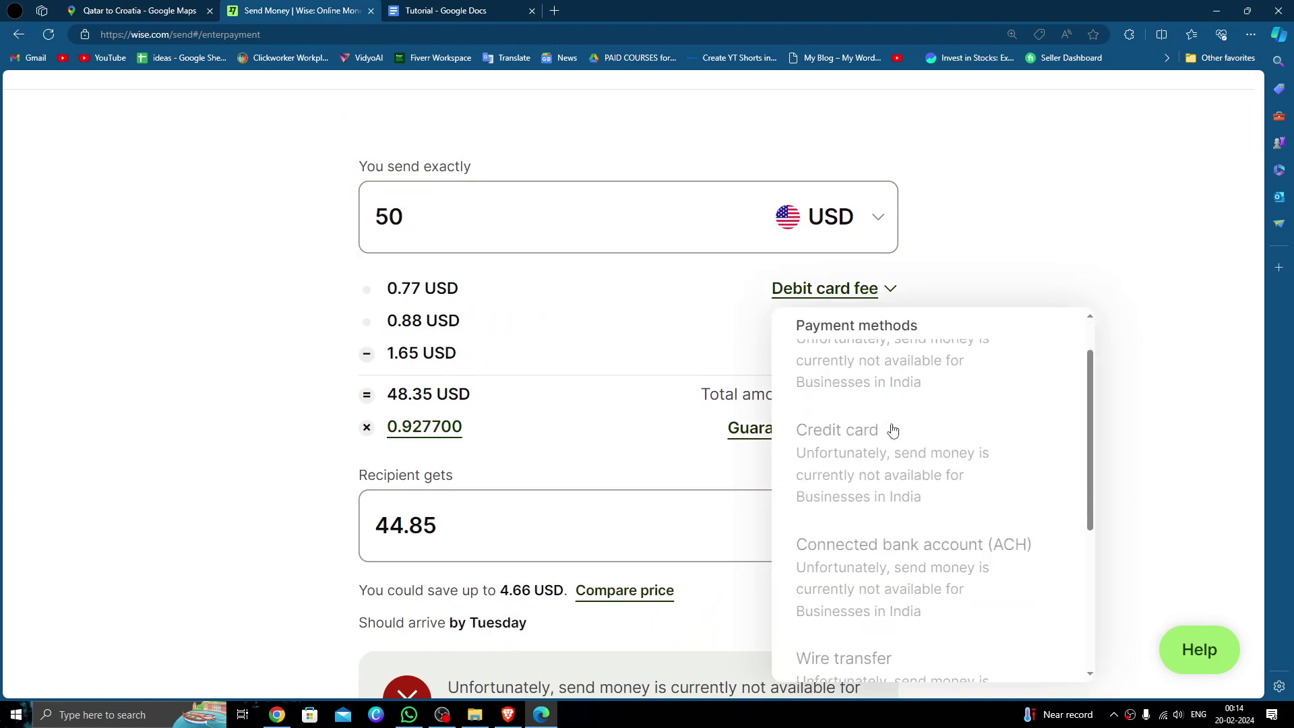
pyautogui.click(996, 280)
pyautogui.click(611, 597)
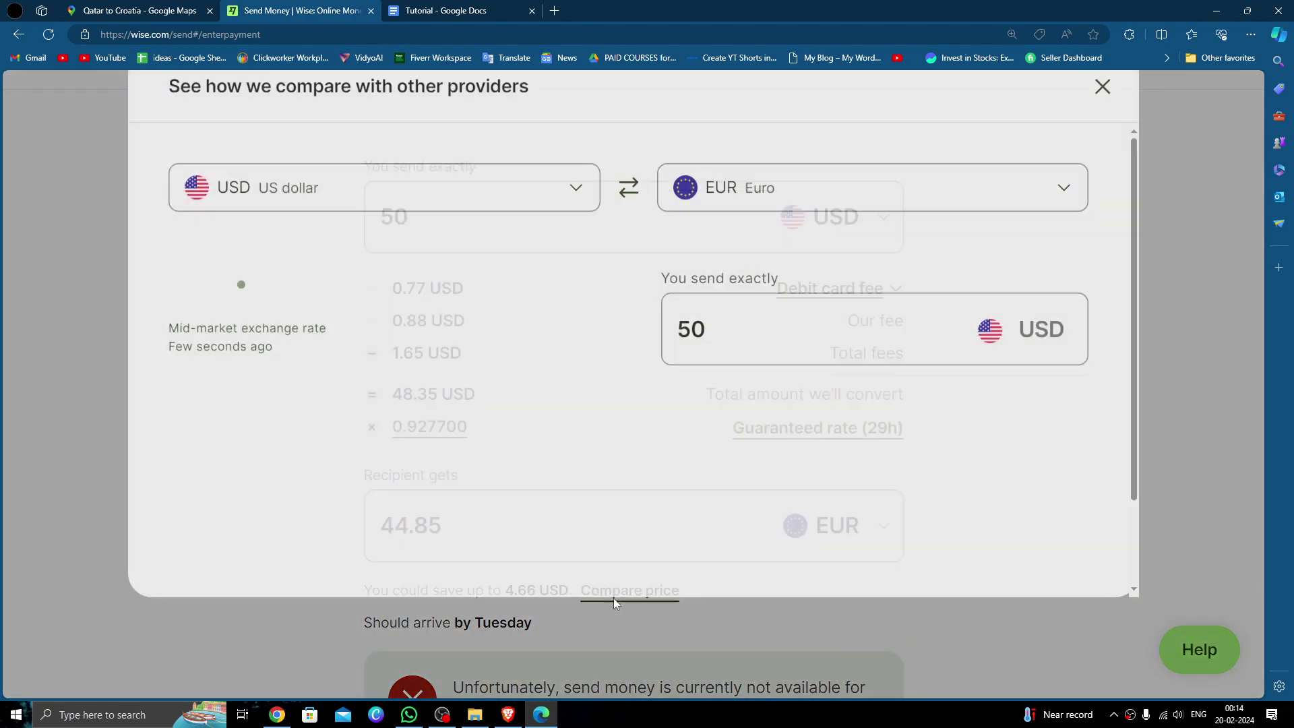
pyautogui.scroll(-3, 646, 455)
pyautogui.scroll(-1, 659, 592)
pyautogui.scroll(5, 659, 566)
# - Close the provider comparison and return home through the Wise logo
pyautogui.click(1102, 146)
pyautogui.scroll(-2, 647, 455)
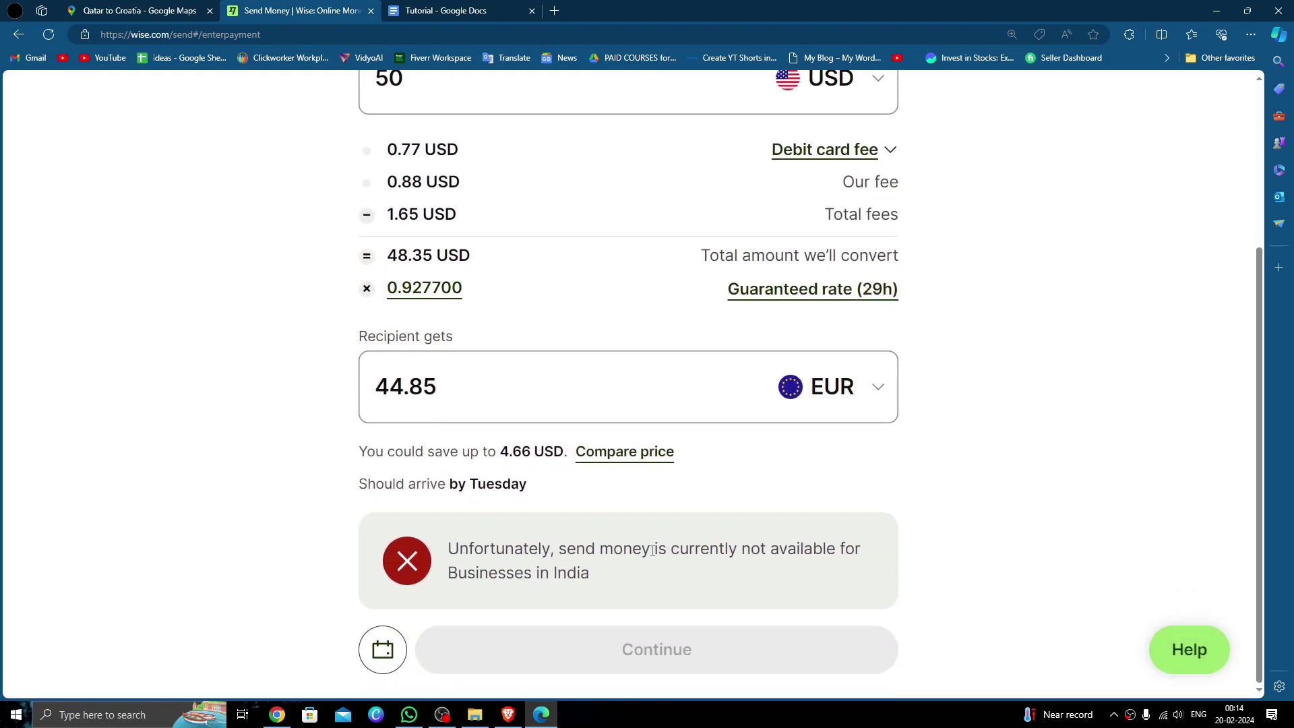
pyautogui.scroll(3, 642, 505)
pyautogui.scroll(3, 607, 304)
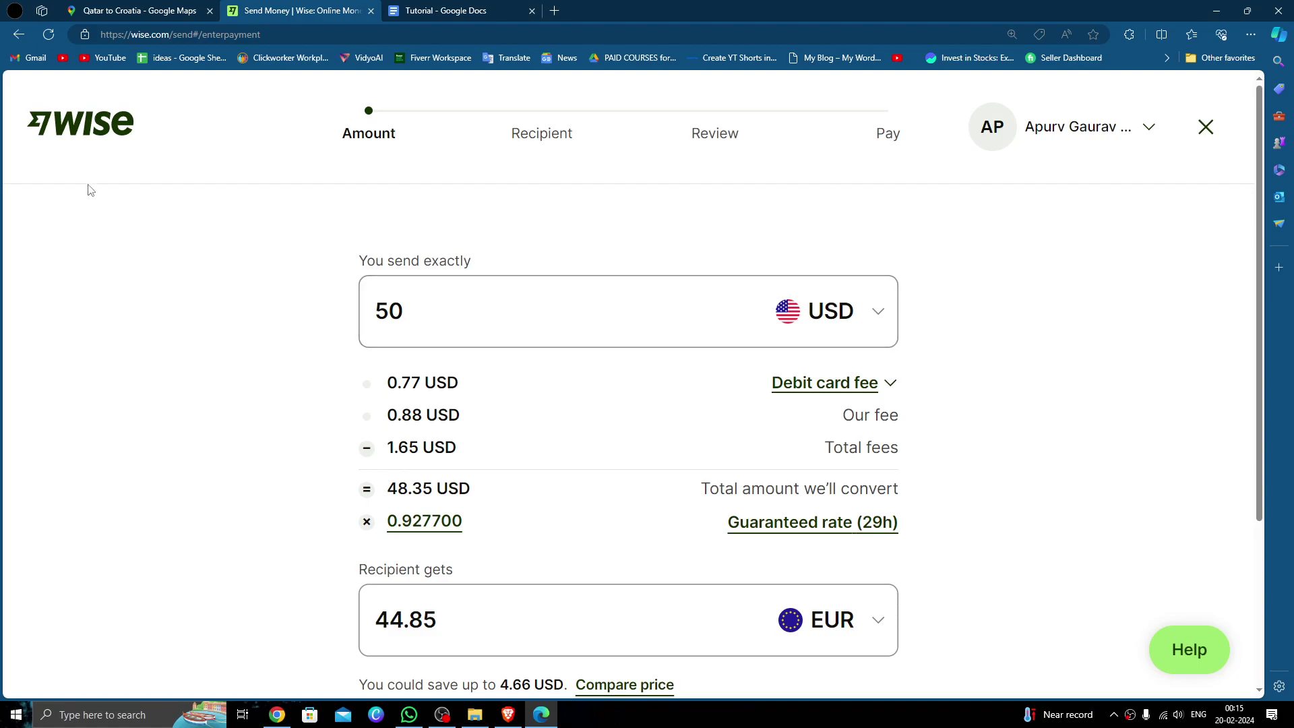
pyautogui.click(85, 136)
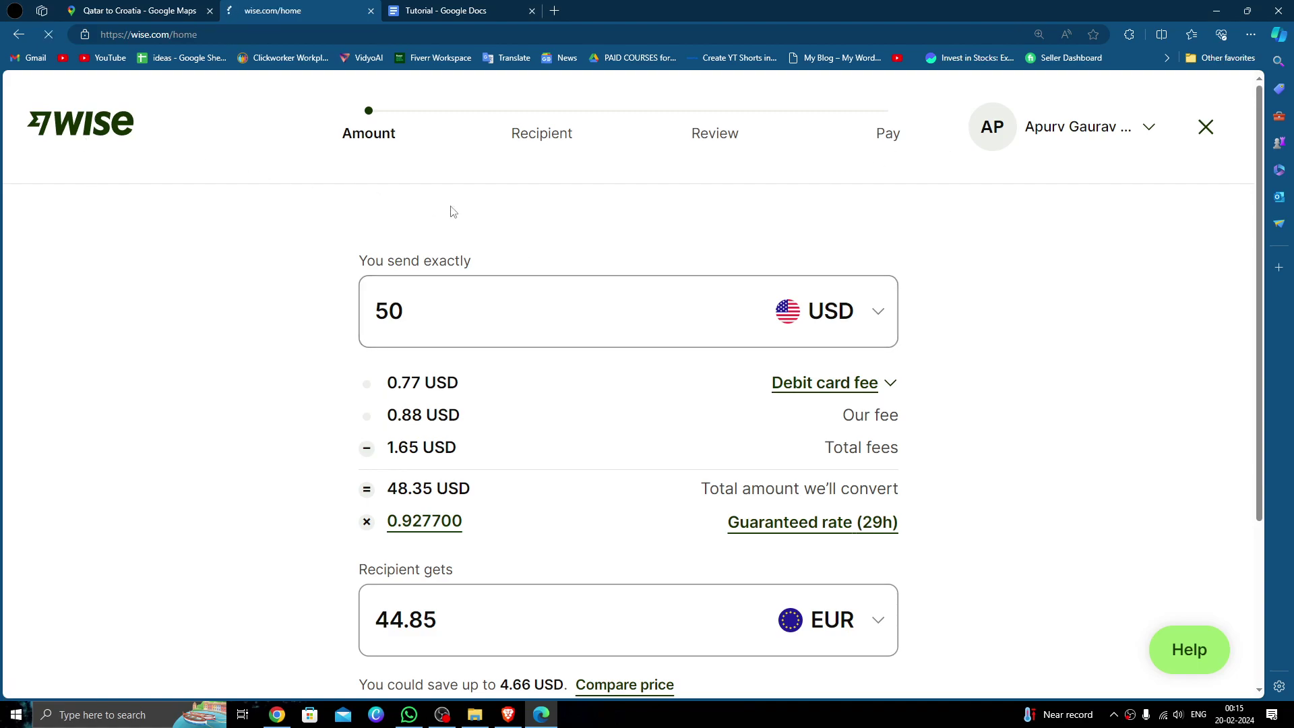